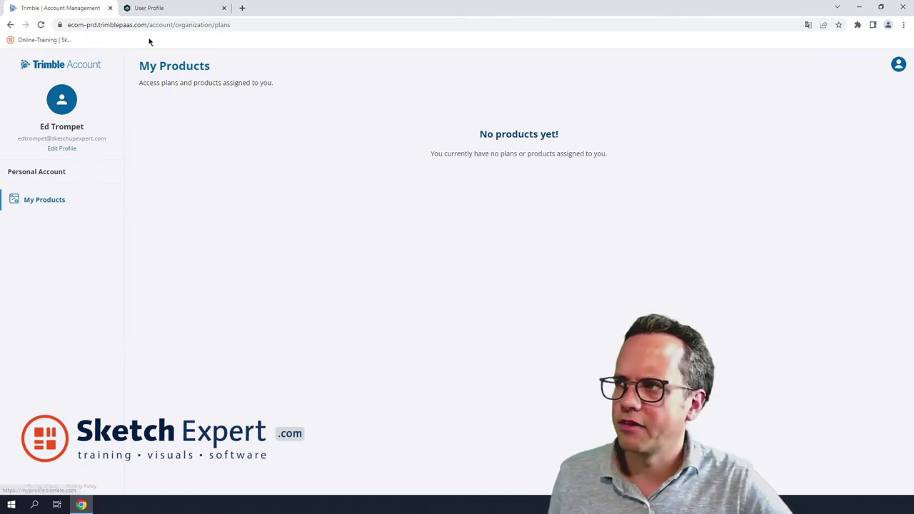
Step: Switch to the User Profile tab and flip the Meervoudige verificatie (MFA) switch on
{"action": "left_click", "coordinate": [170, 8]}
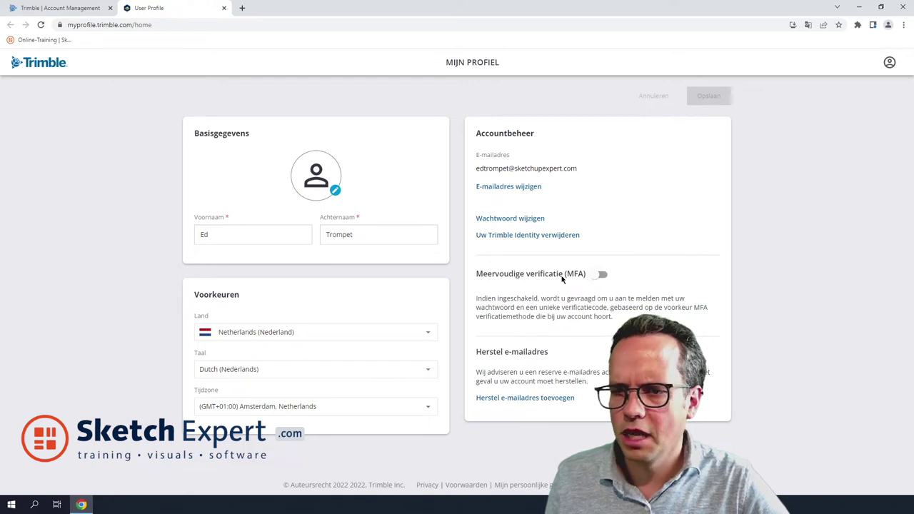
{"action": "left_click", "coordinate": [602, 276]}
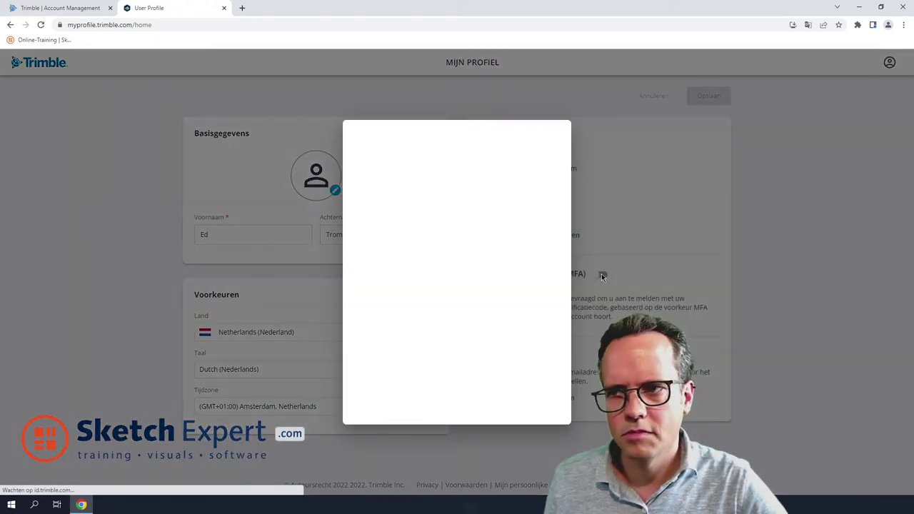
Step: Re-enter the saved password, submit the authenticator app's code, and confirm Ja, inschakelen
{"action": "left_click", "coordinate": [446, 280]}
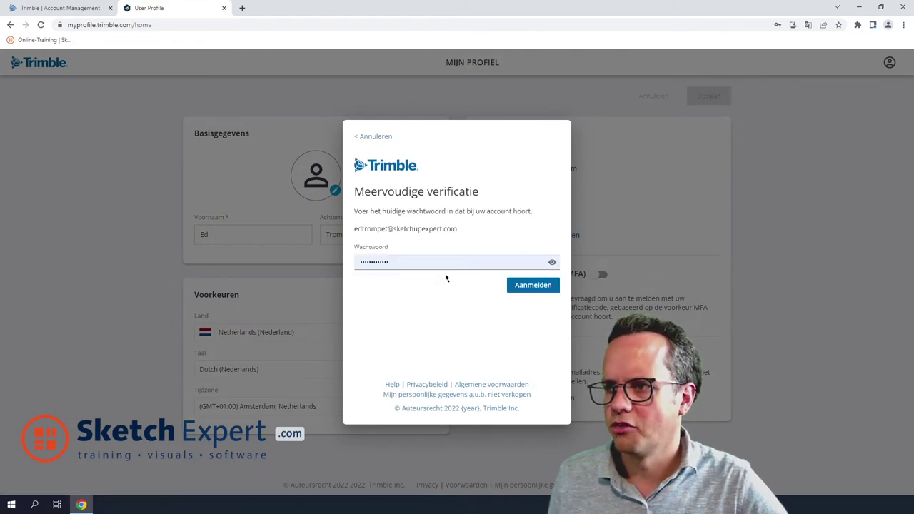
{"action": "left_click", "coordinate": [527, 285]}
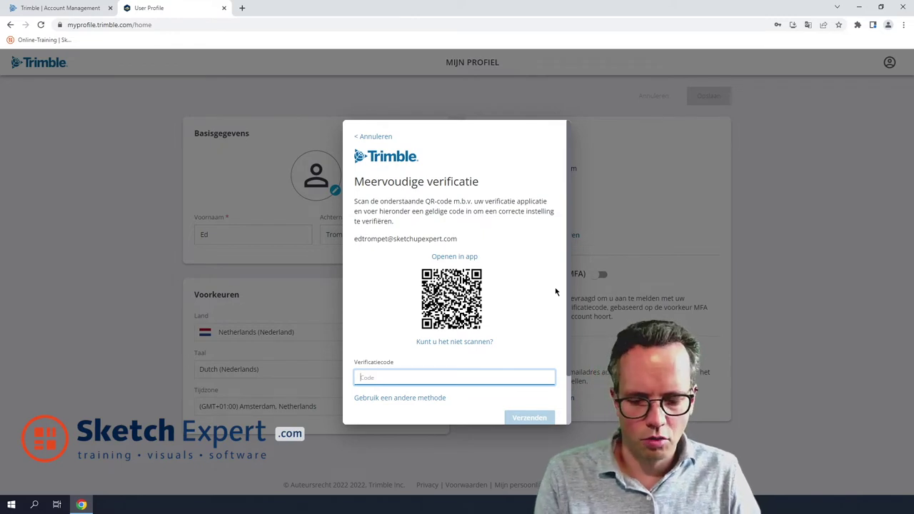
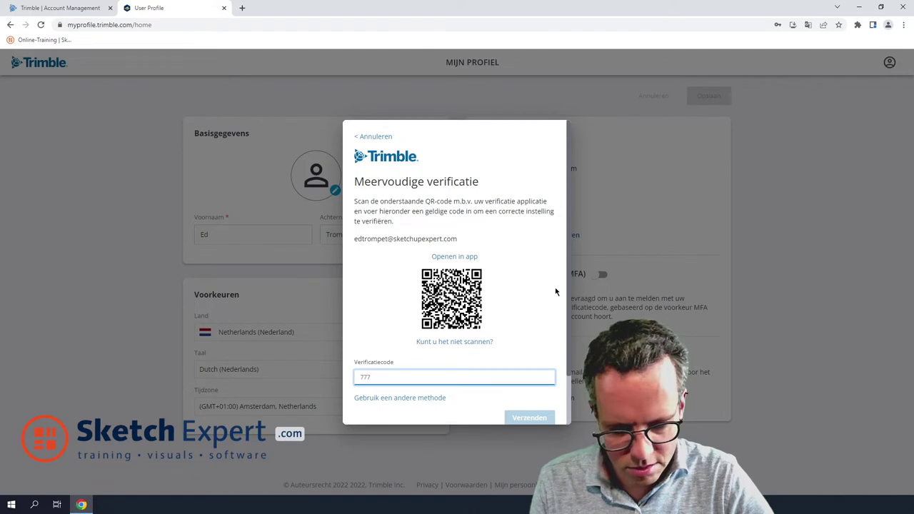
{"action": "key", "text": "Return"}
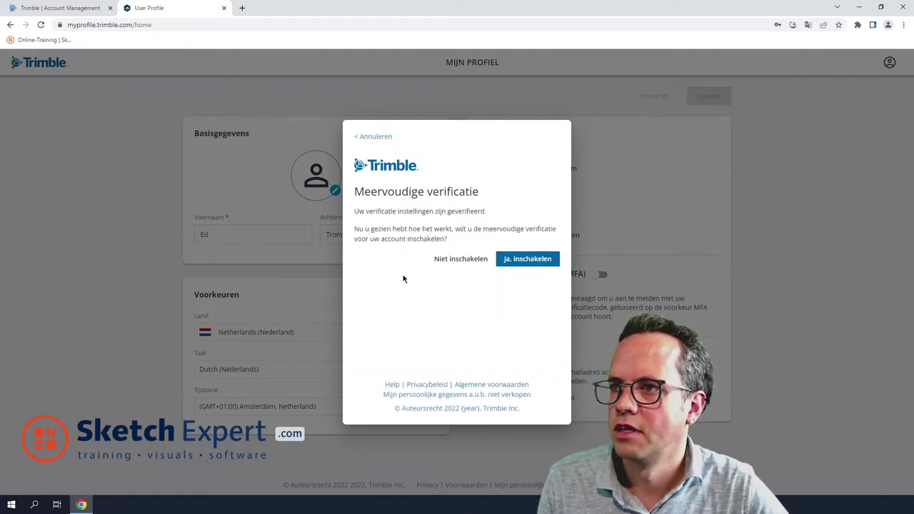
{"action": "left_click", "coordinate": [526, 261]}
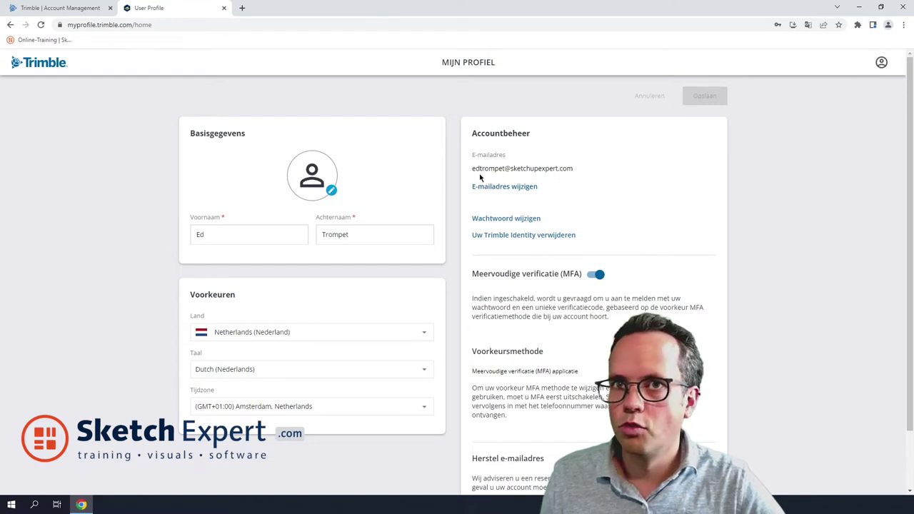
{"action": "left_click", "coordinate": [882, 62]}
Step: Sign out, then sign back in with the account e-mail address and password
{"action": "left_click", "coordinate": [867, 70]}
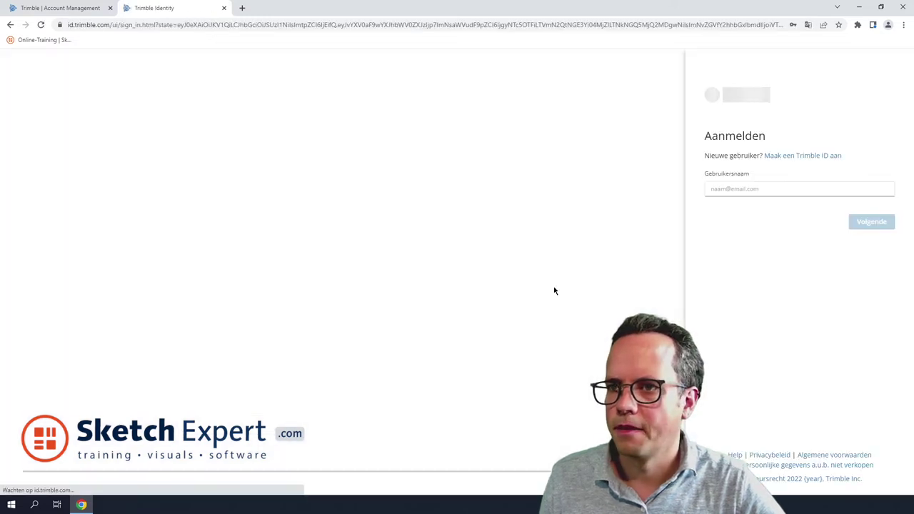
{"action": "left_click", "coordinate": [739, 187]}
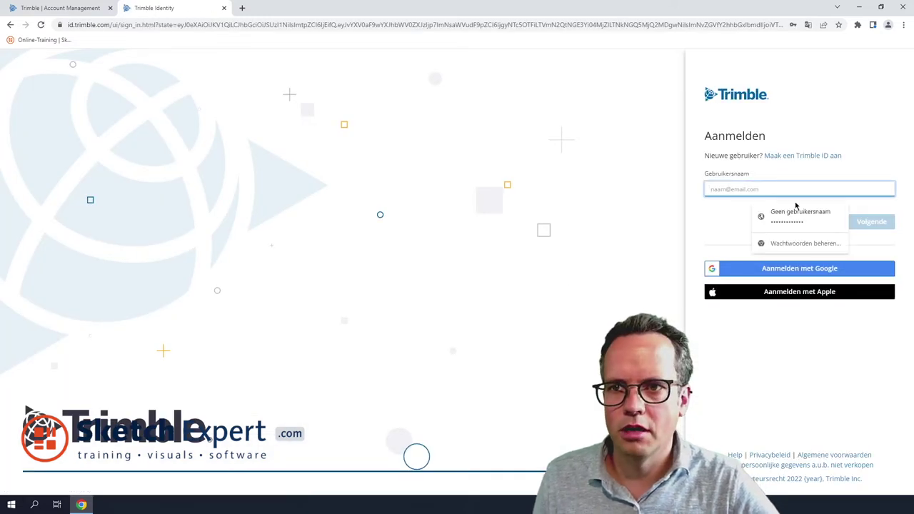
{"action": "type", "text": "d"}
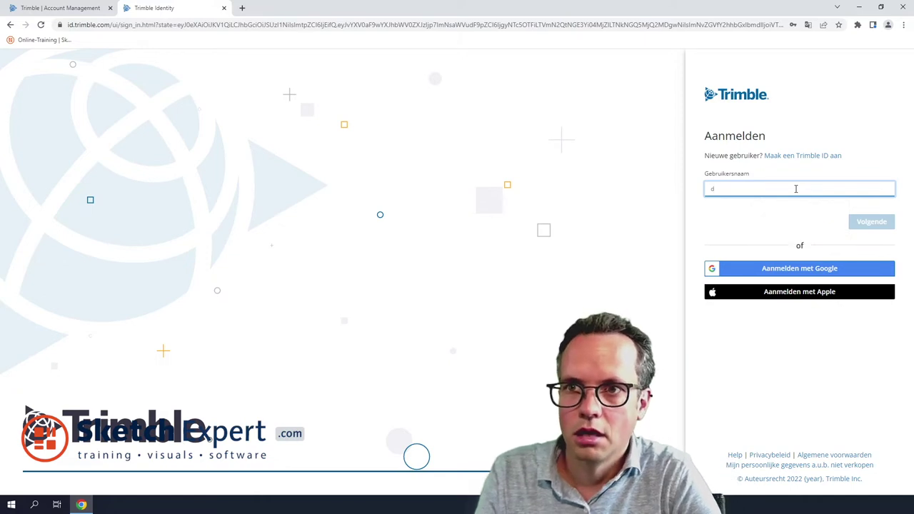
{"action": "key", "text": "BackSpace"}
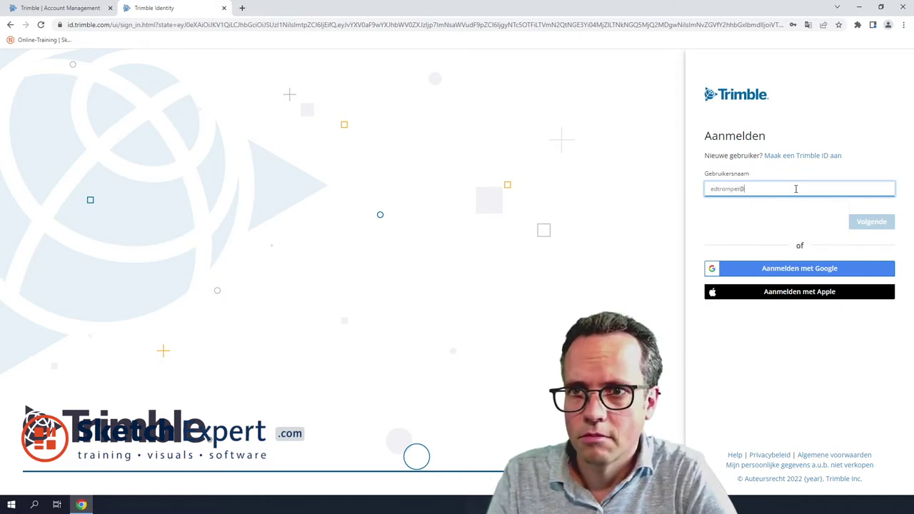
{"action": "key", "text": "Return"}
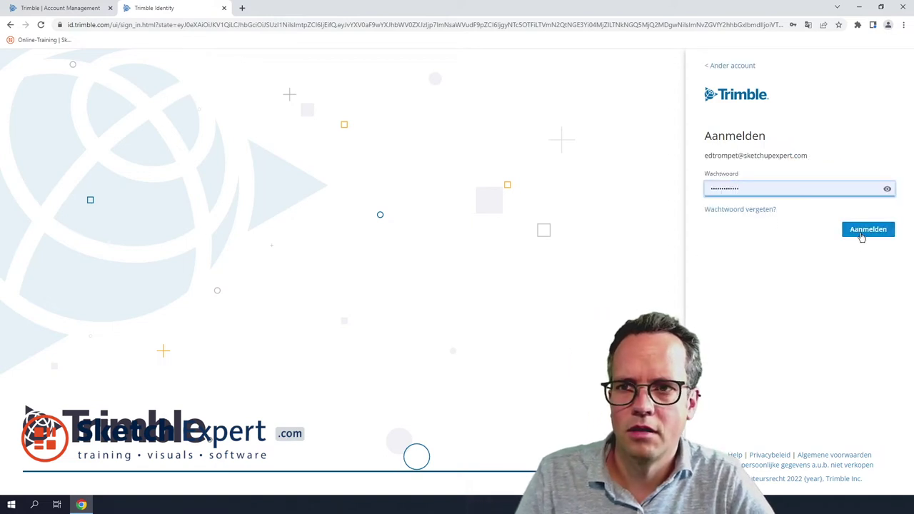
{"action": "left_click", "coordinate": [862, 236]}
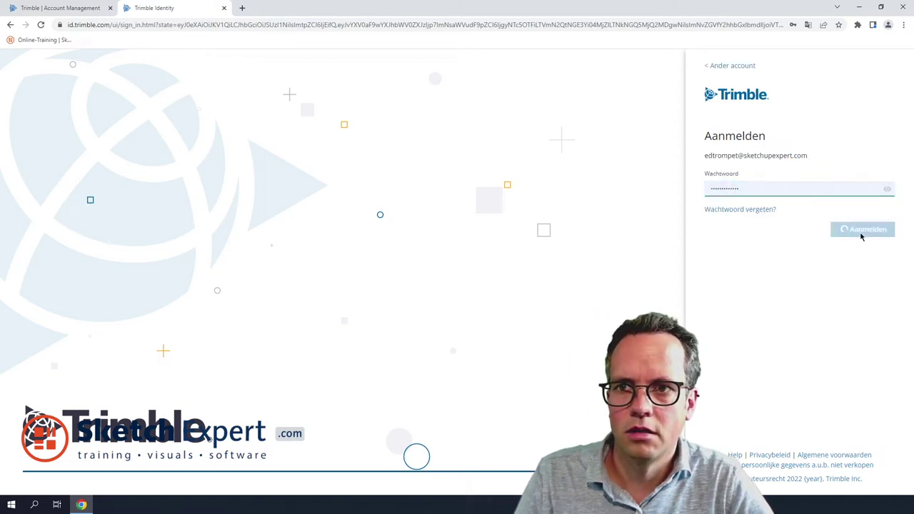
Step: Save the password in Chrome and submit the authenticator app's verification code
{"action": "left_click", "coordinate": [780, 159]}
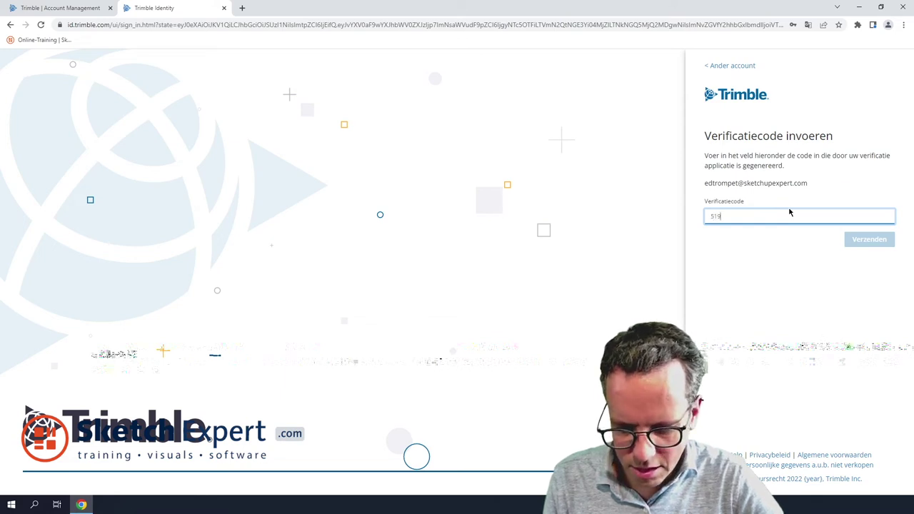
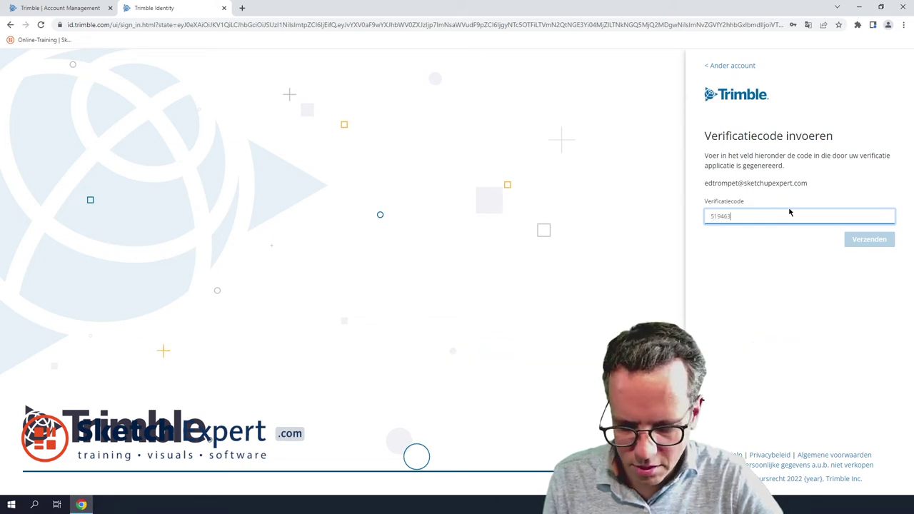
{"action": "left_click", "coordinate": [868, 243]}
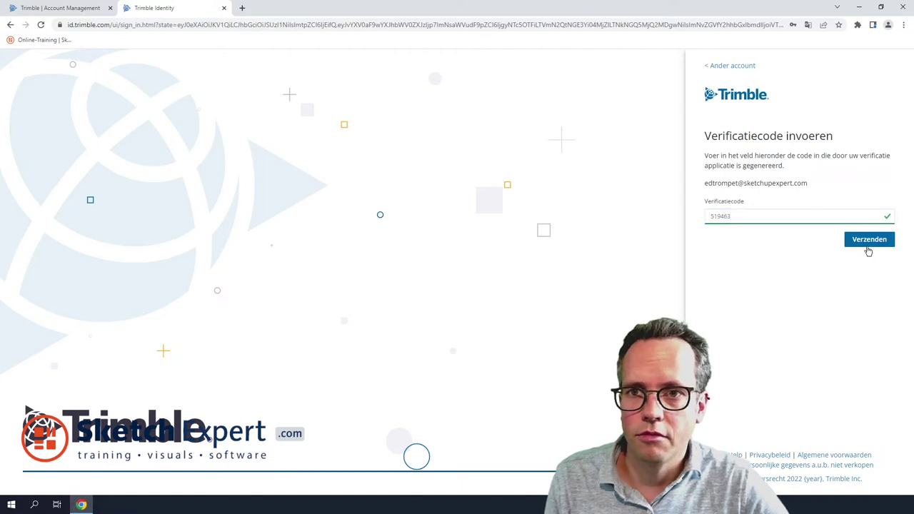
{"action": "left_click", "coordinate": [868, 241]}
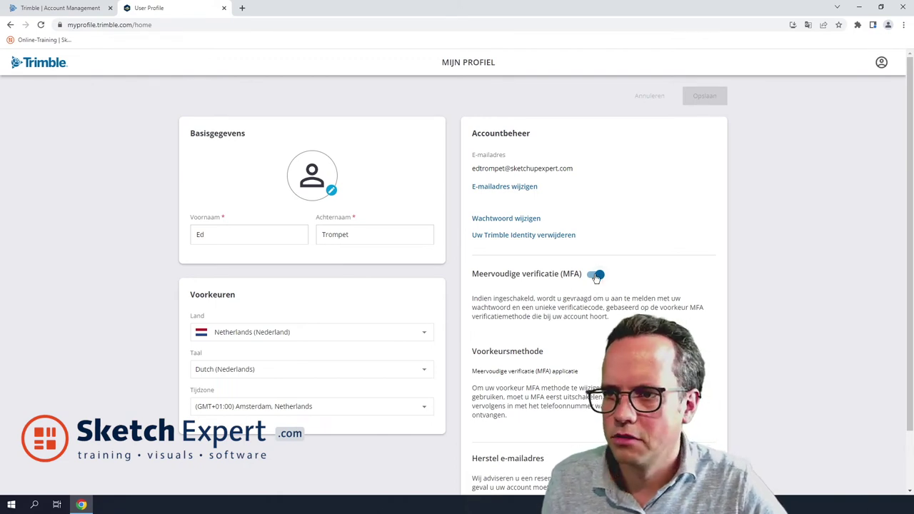
Step: Turn the MFA switch off, reauthenticating with the password and an authenticator code
{"action": "left_click", "coordinate": [597, 274]}
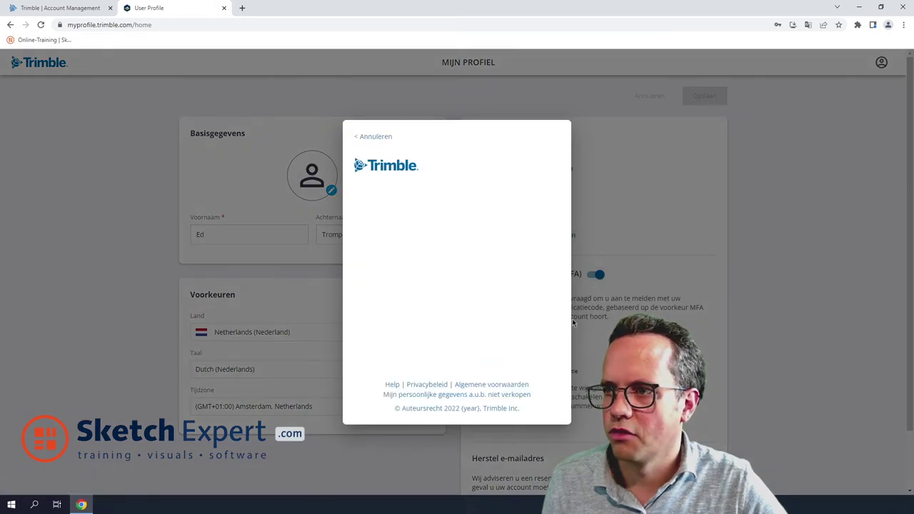
{"action": "left_click", "coordinate": [450, 262]}
{"action": "left_click", "coordinate": [457, 292]}
{"action": "left_click", "coordinate": [540, 285]}
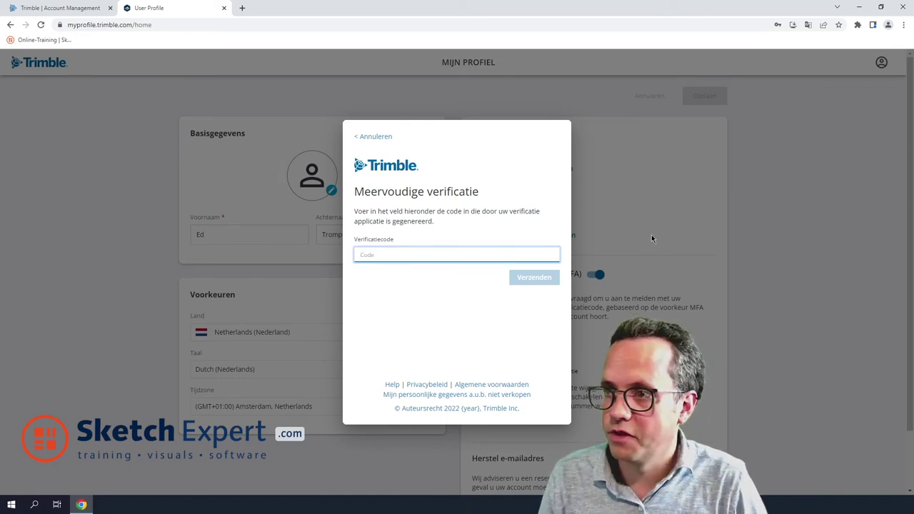
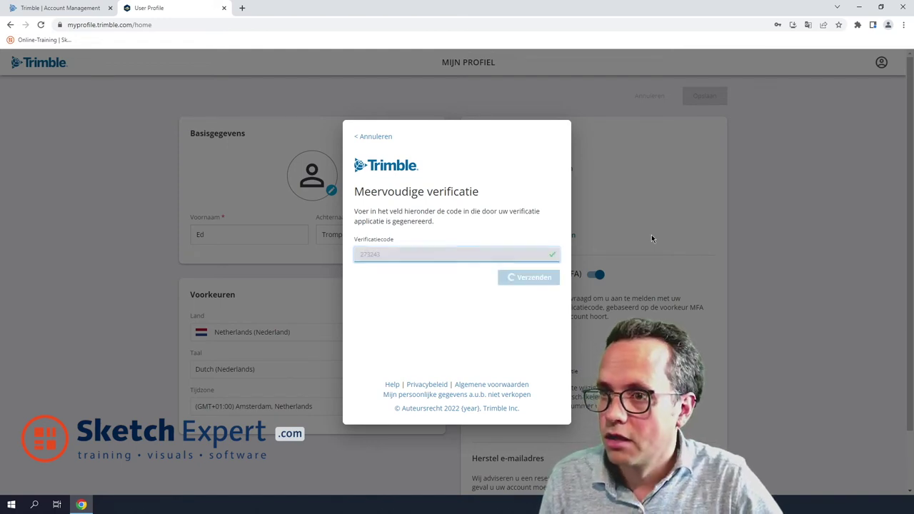
{"action": "left_click", "coordinate": [520, 214]}
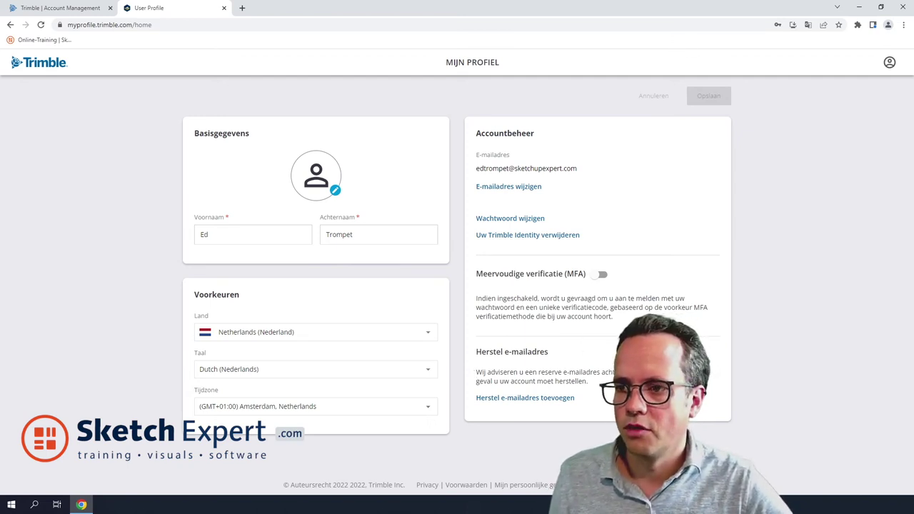
Step: Close the User Profile browser tab to return to Trimble Account's My Products
{"action": "left_click", "coordinate": [223, 8]}
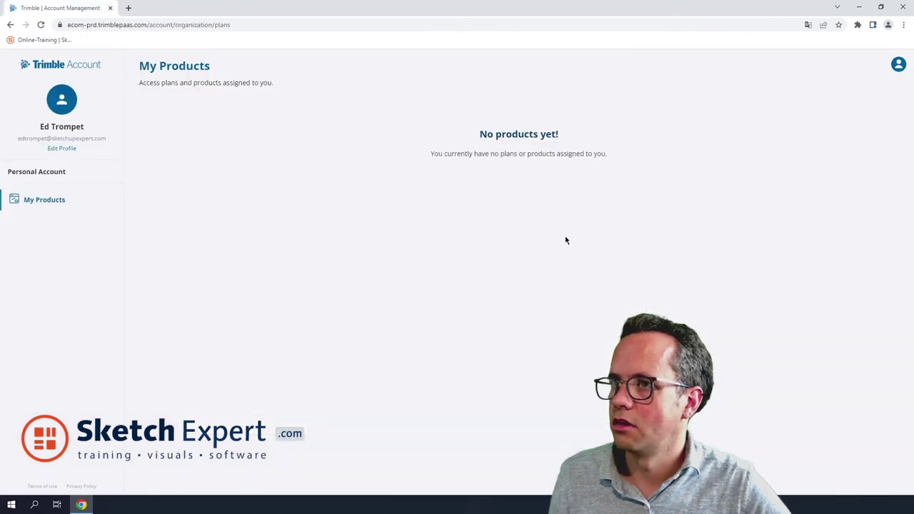